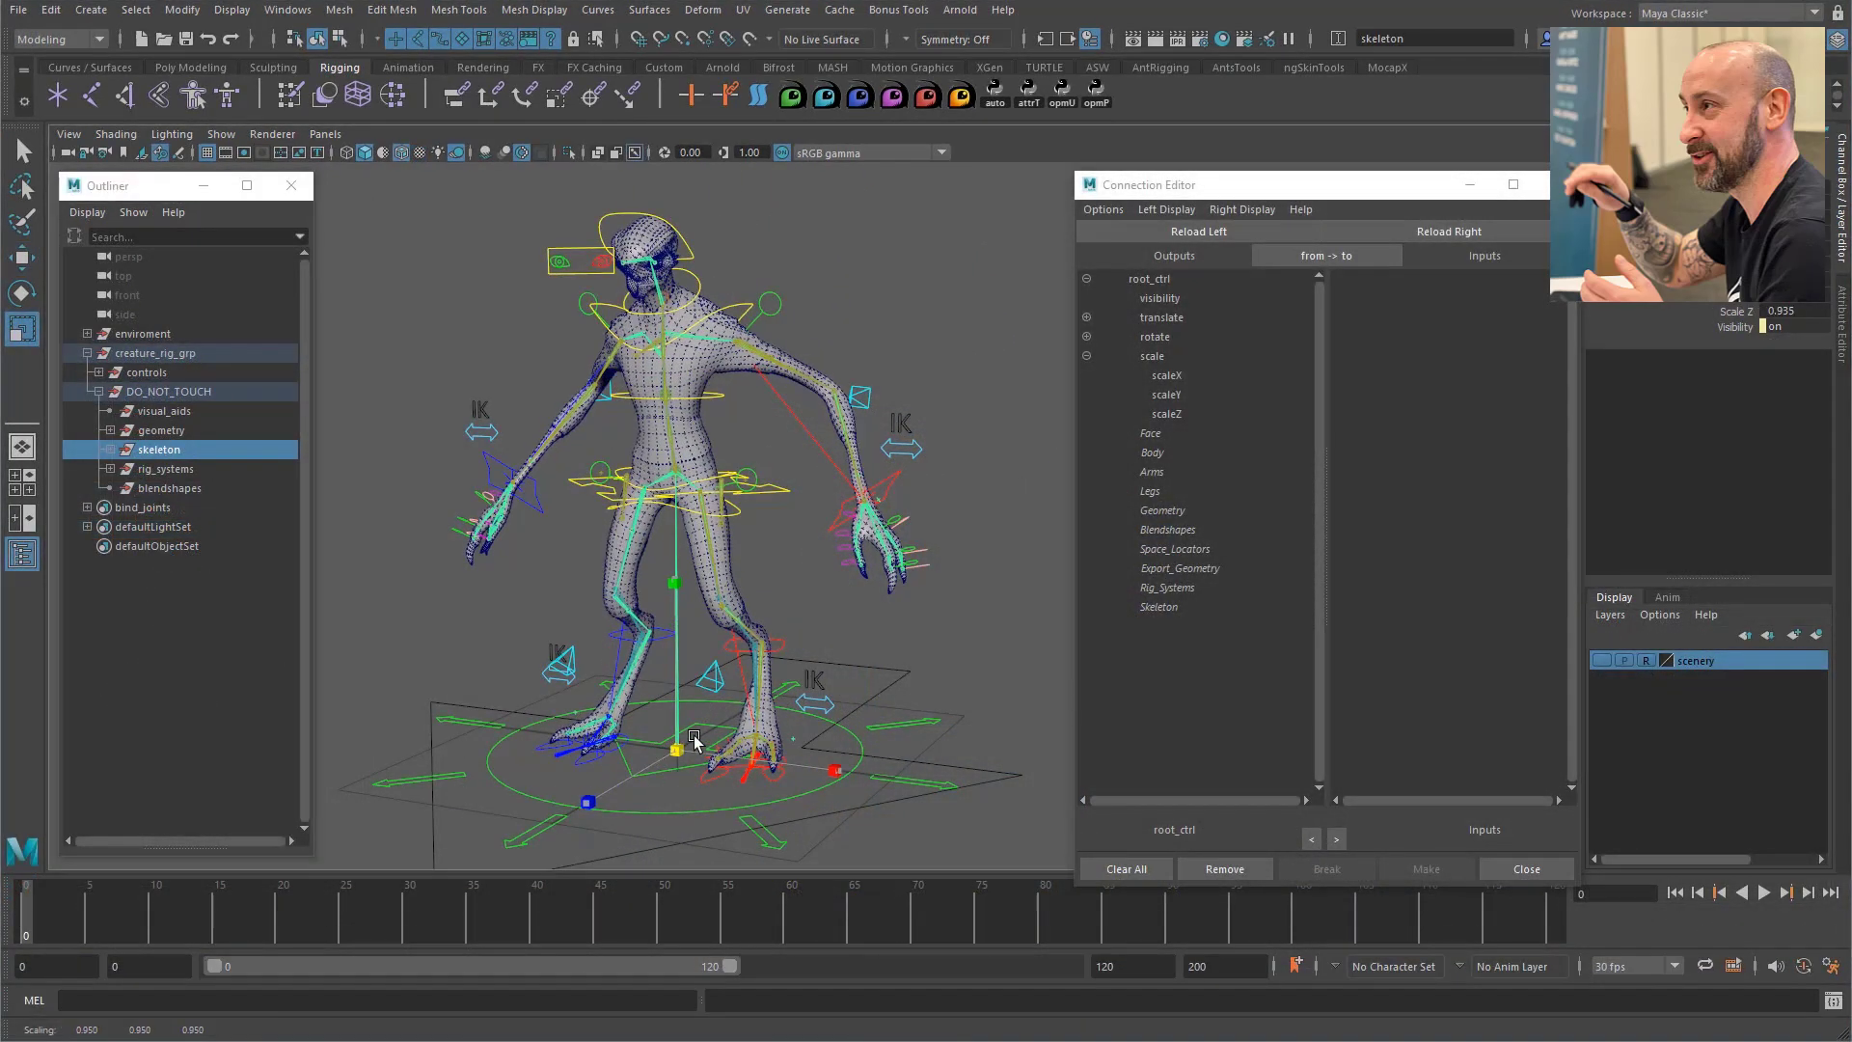
Scale root_ctrl down and curl the left foot using its Foot Roll attribute.
middle_drag(963, 738, 879, 727)
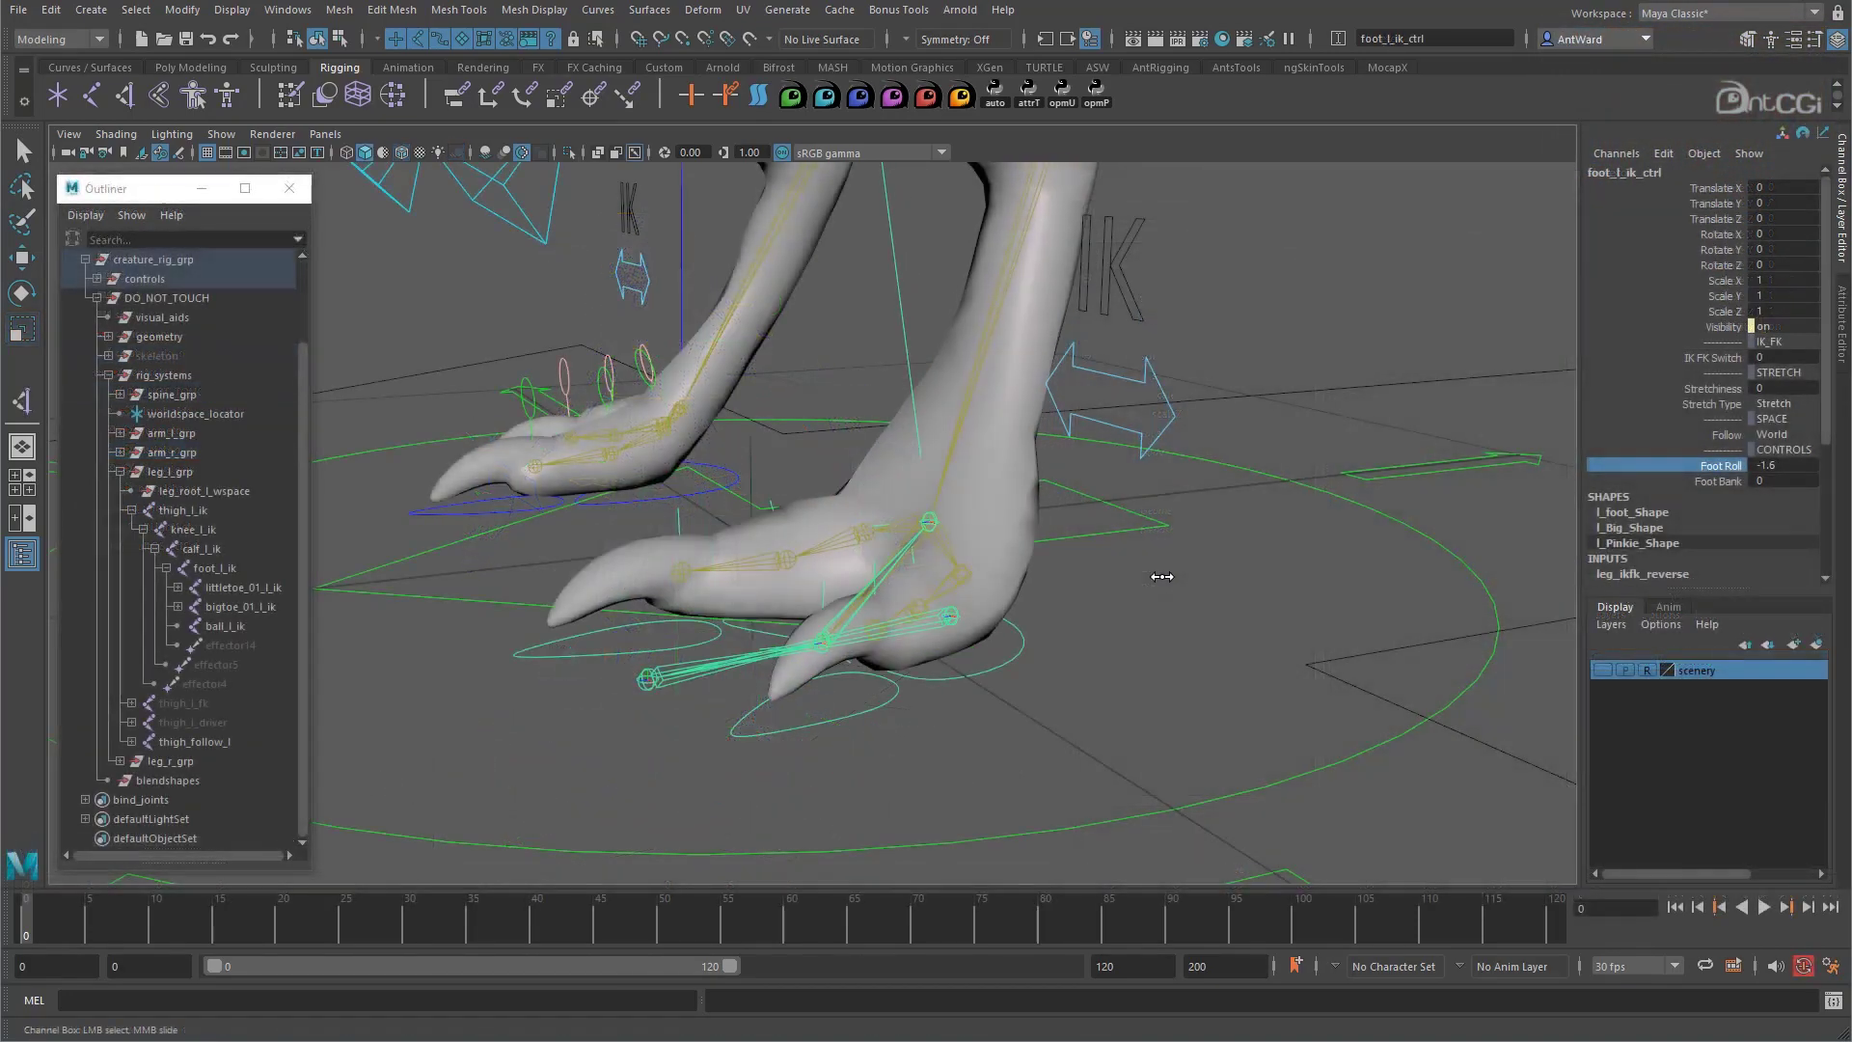
mouse_move(1693, 585)
middle_down()
mouse_move(1752, 584)
mouse_move(926, 540)
mouse_move(1052, 547)
middle_up()
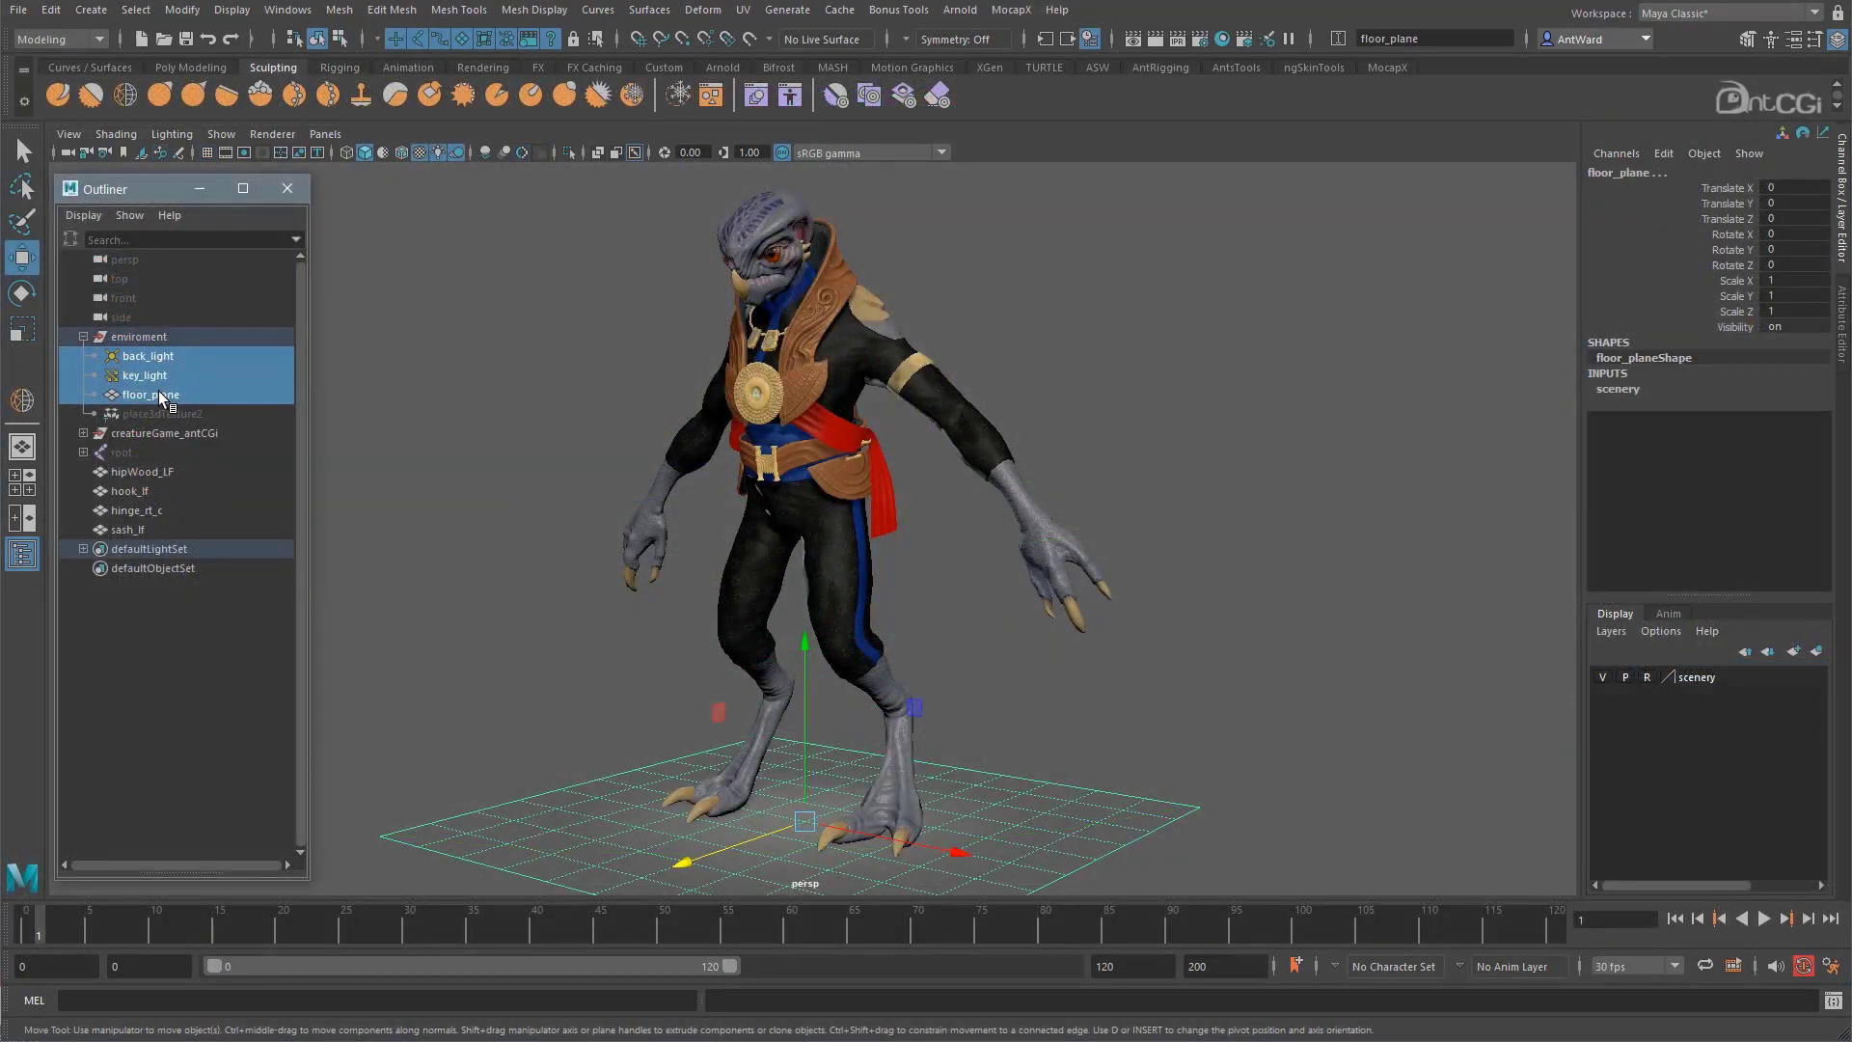
Clear the selection and tumble the view around the creature's head and rigged arm.
click(460, 239)
alt+drag(461, 239, 805, 441)
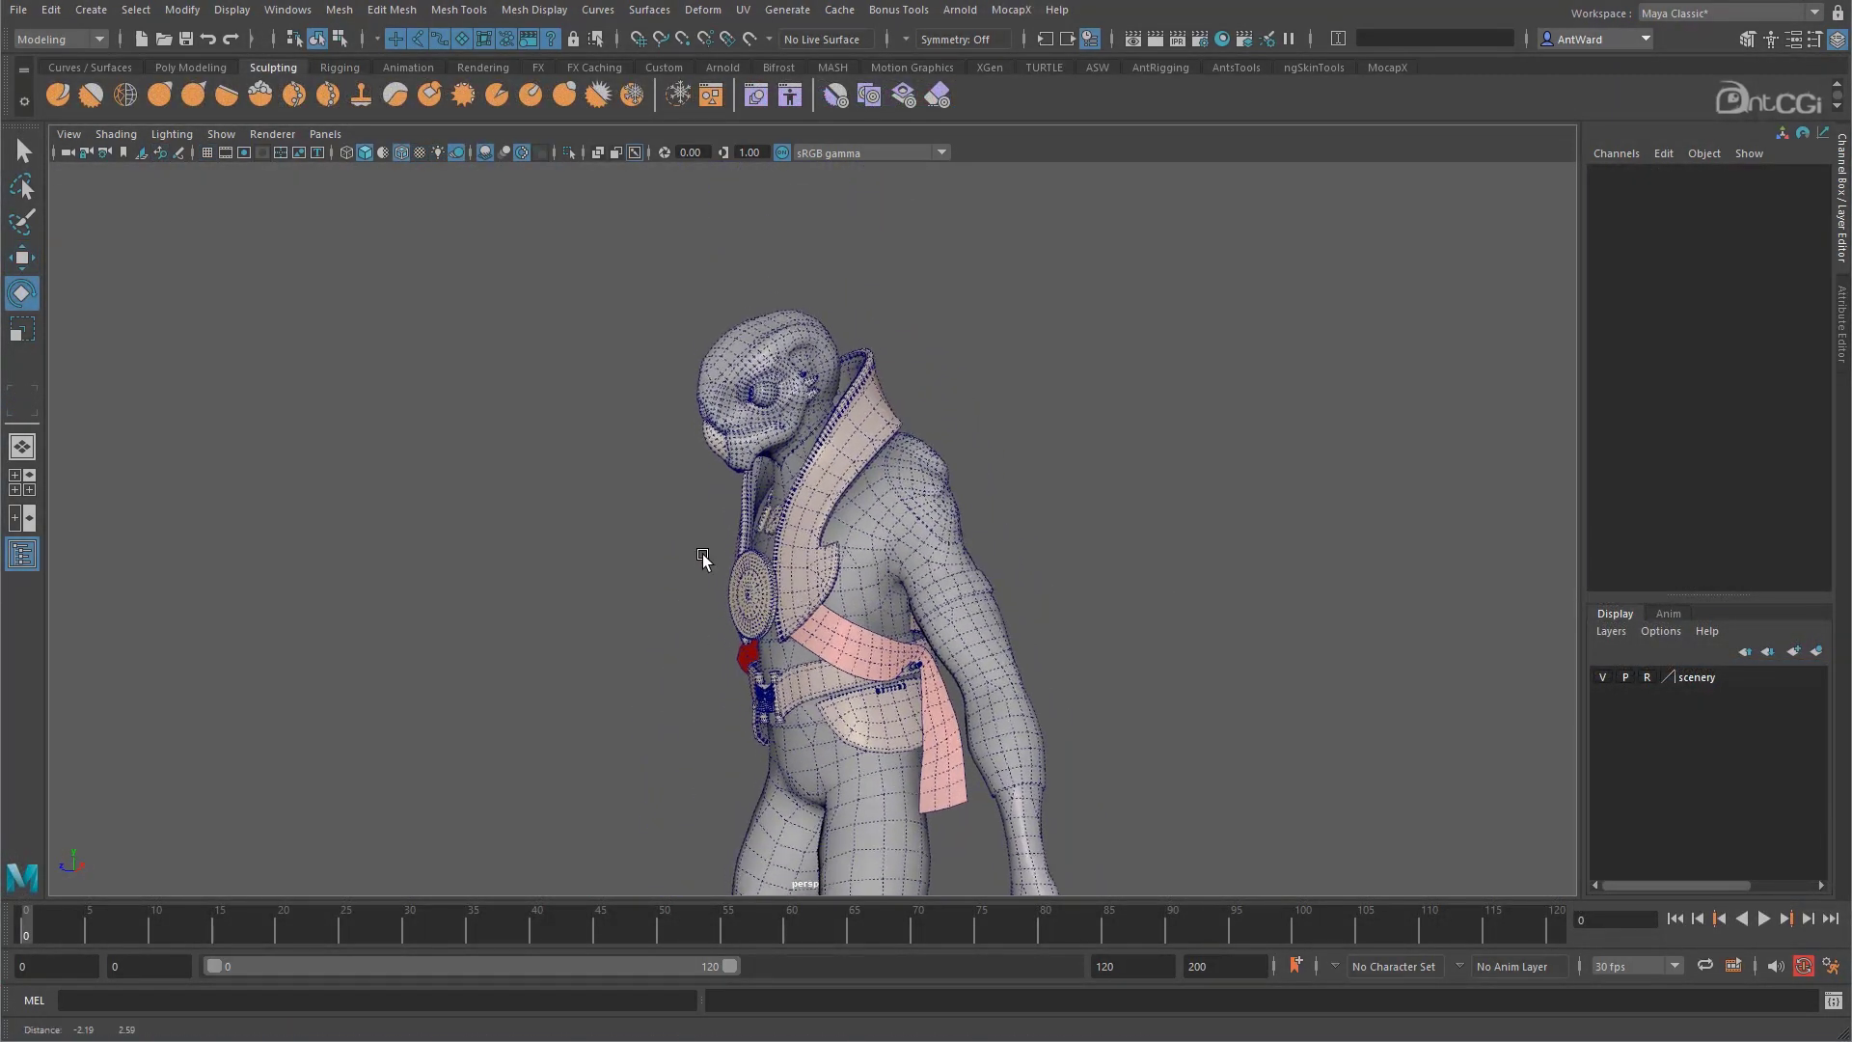
scroll(702, 554, up, 5)
alt+drag(873, 490, 739, 404)
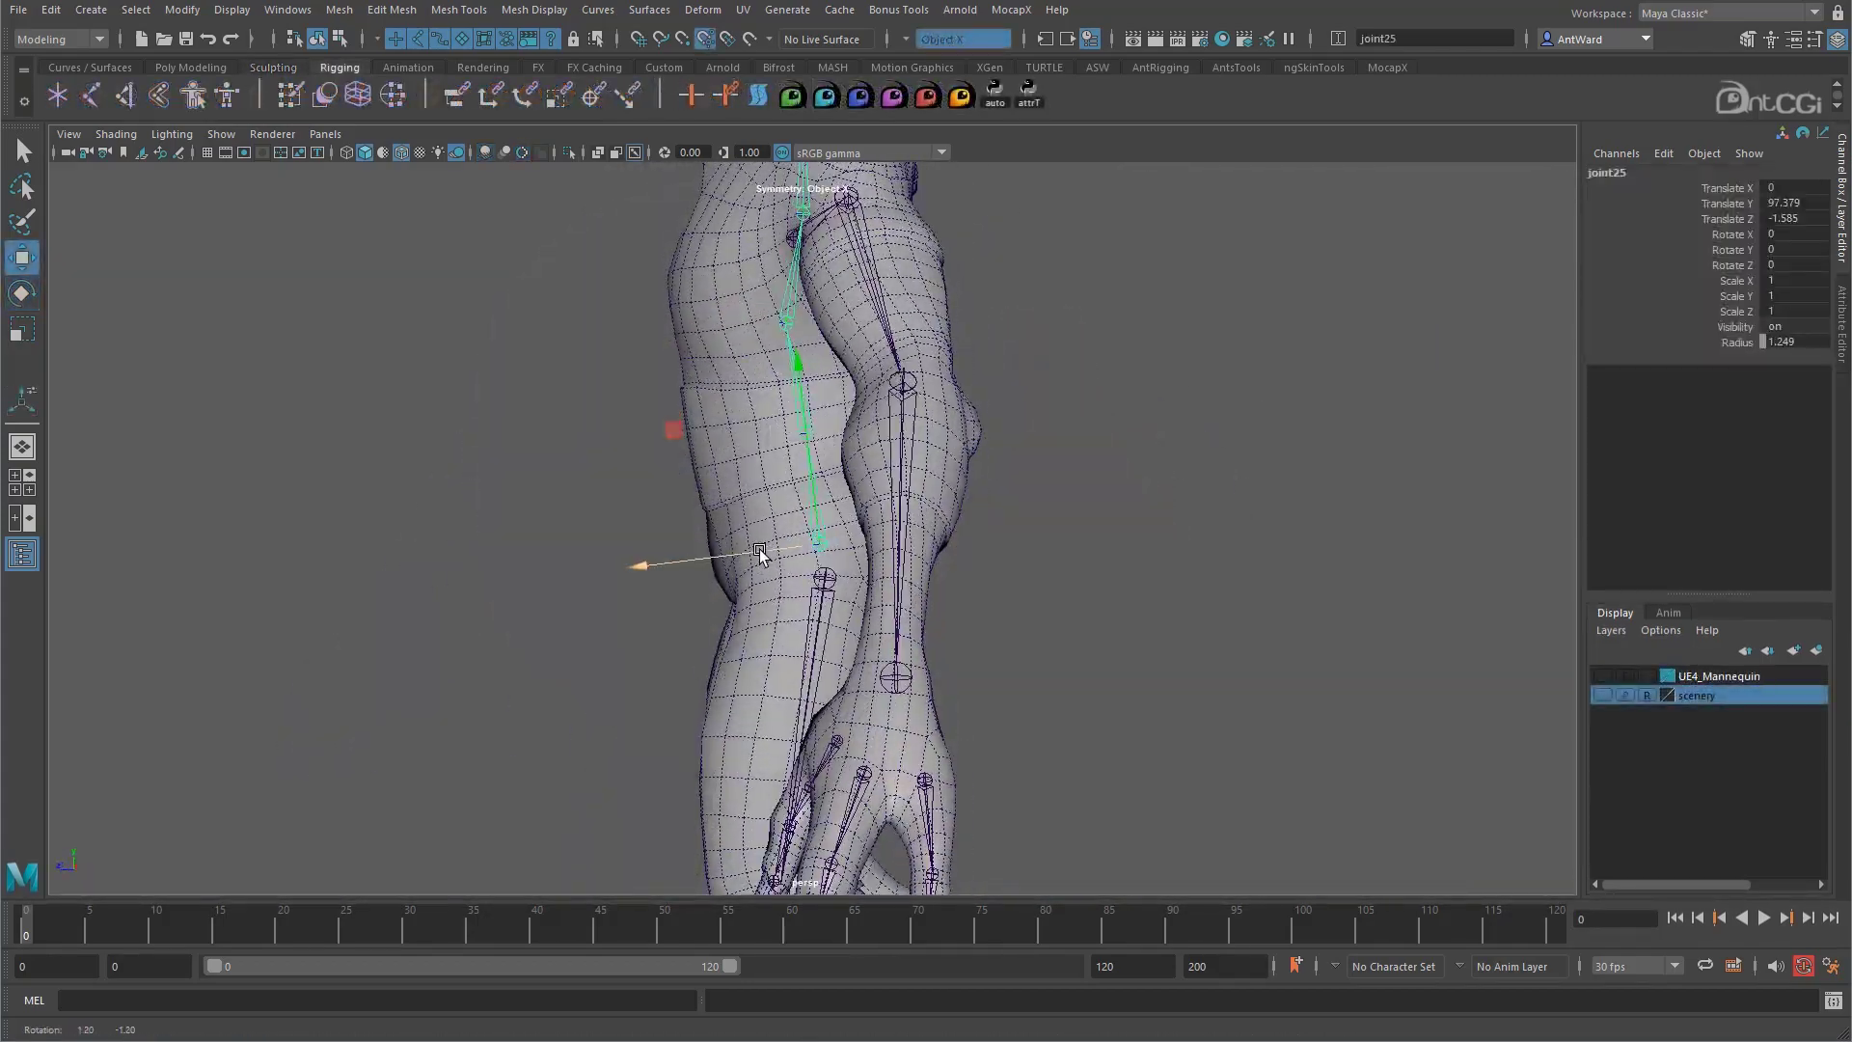
mouse_move(766, 551)
alt+mouse_down()
mouse_move(757, 662)
mouse_move(791, 326)
alt+mouse_up()
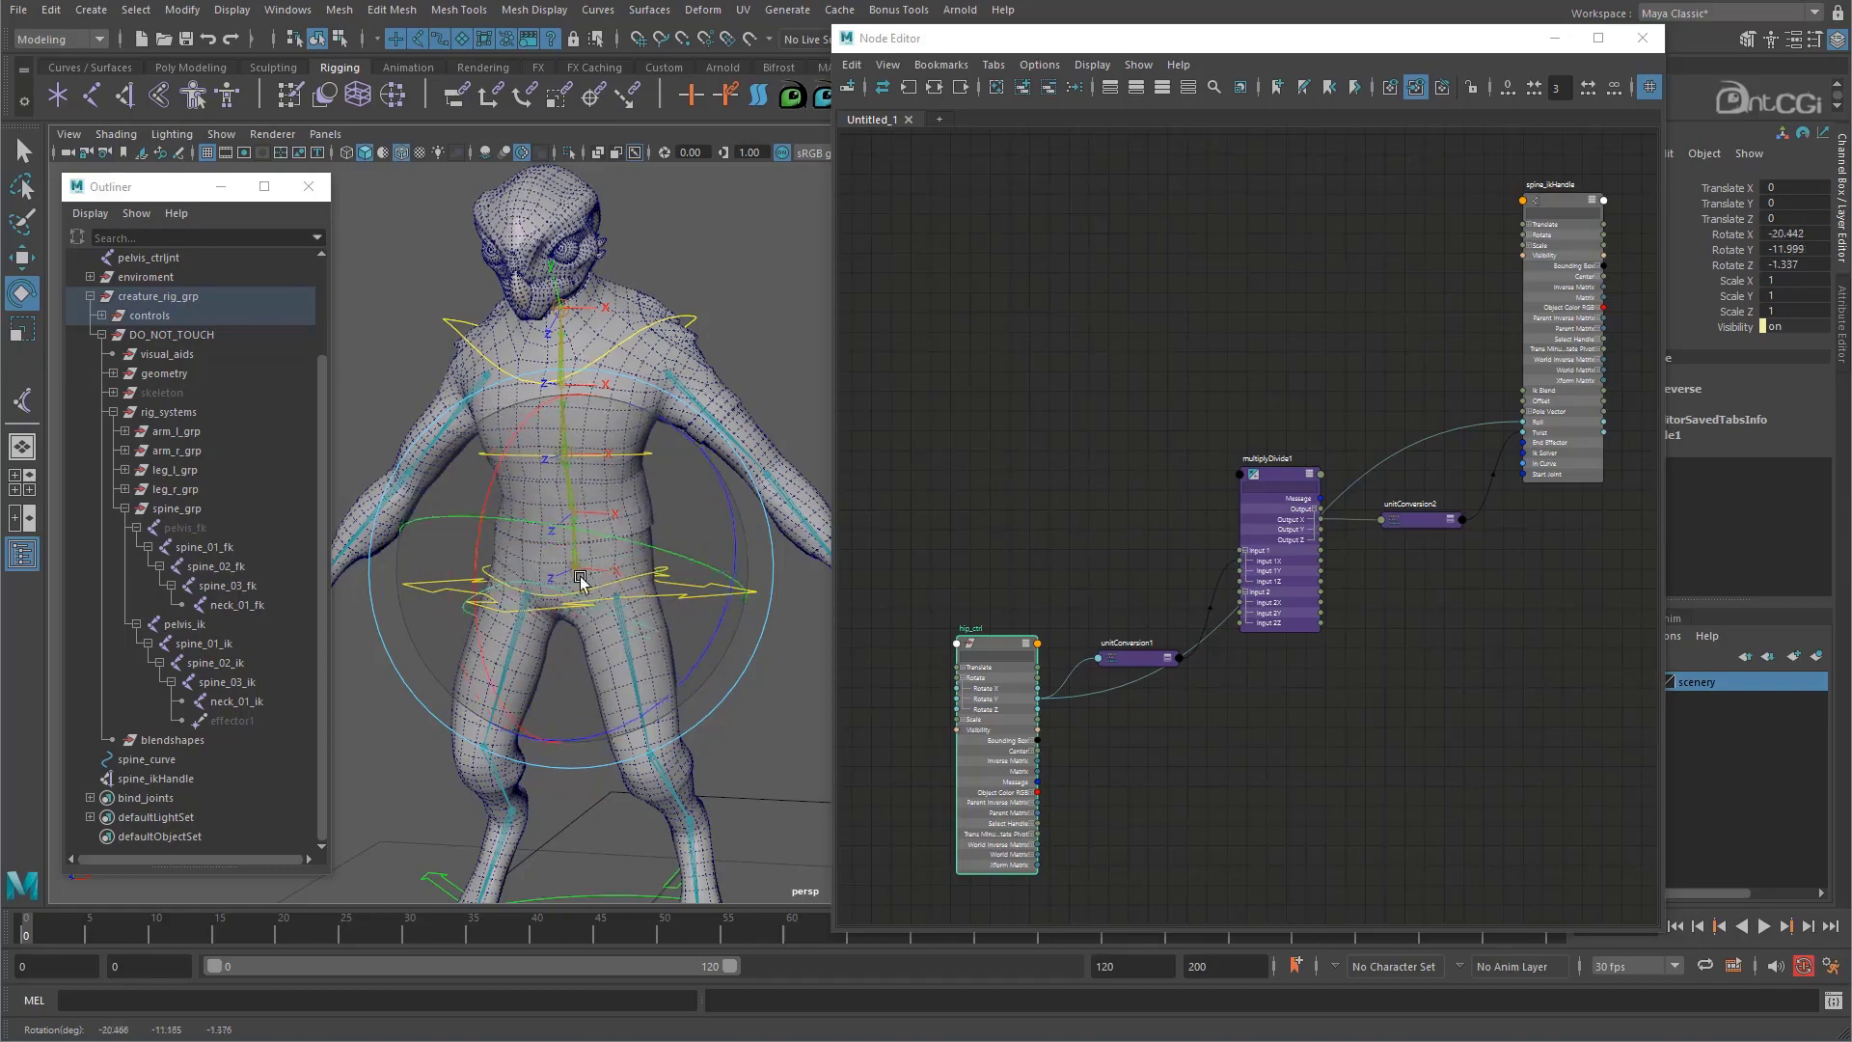
Rotate hip_ctrl to bend the spine, then start renaming multiplyDivide1.
drag(579, 581, 605, 501)
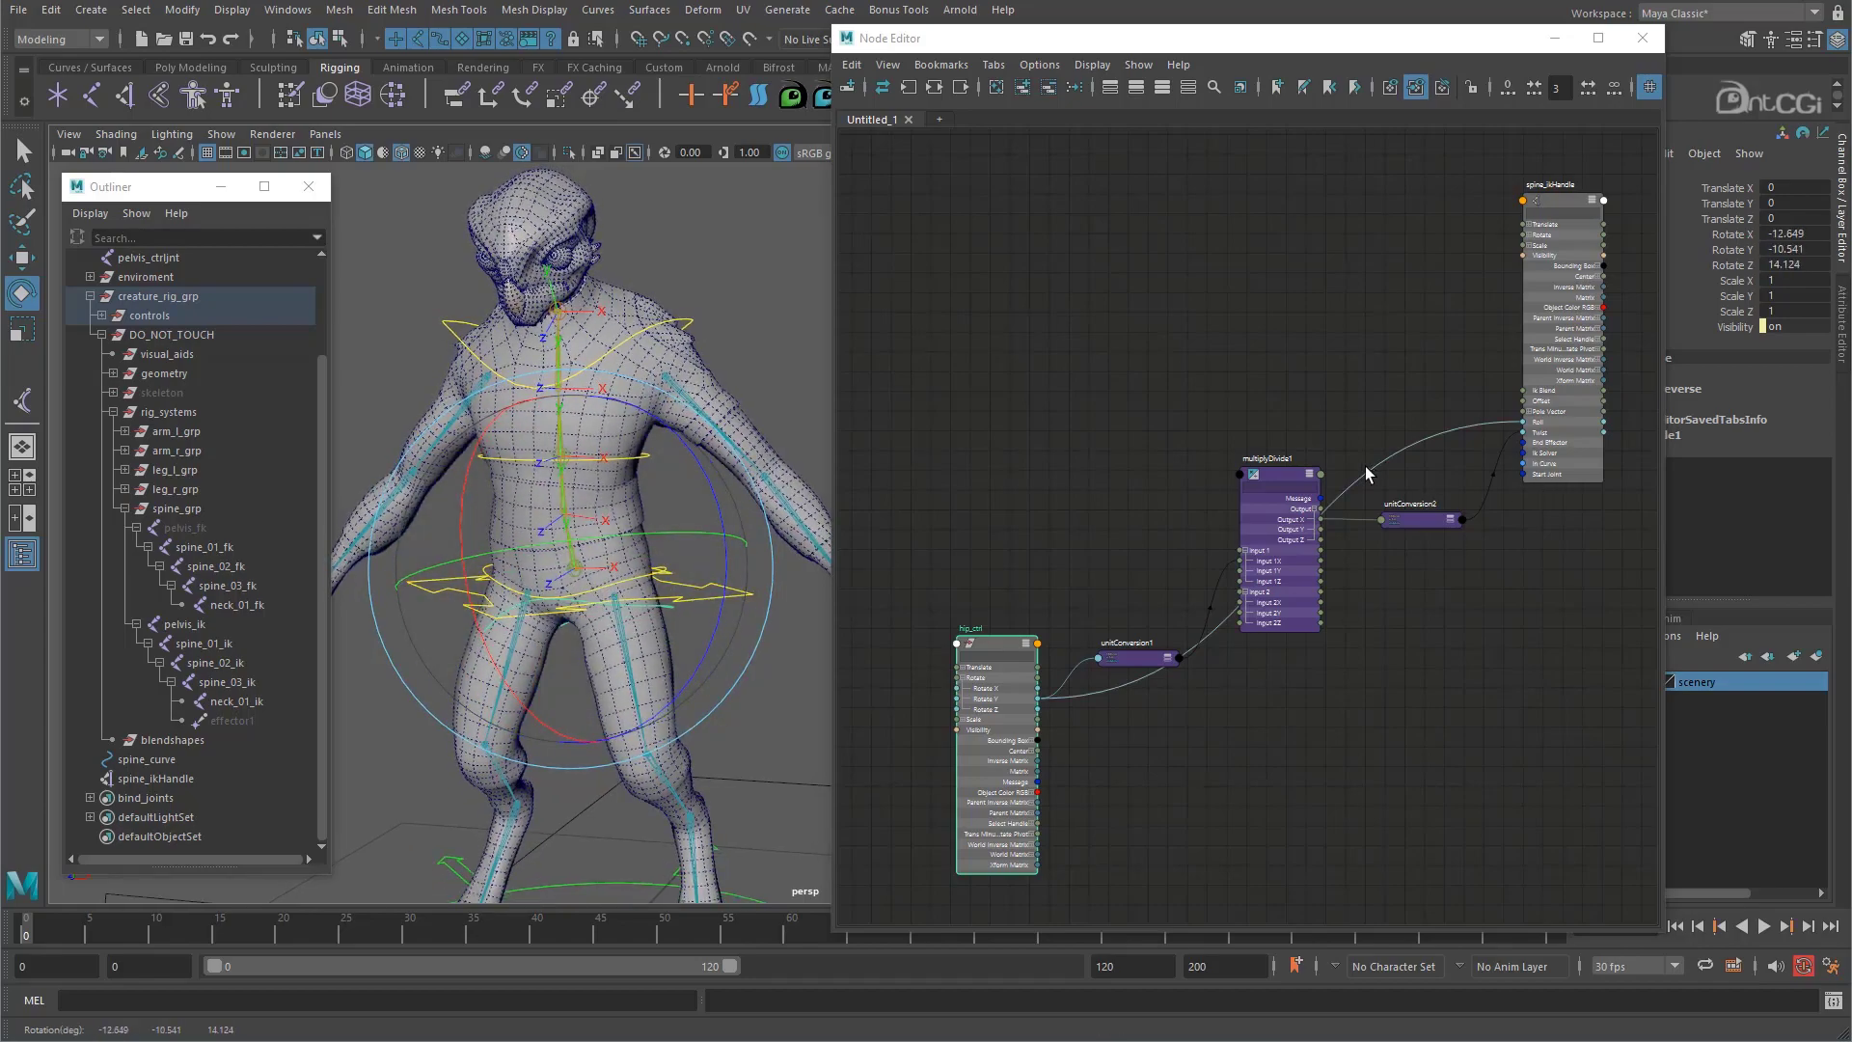
scroll(1346, 479, up, 2)
double_click(1267, 454)
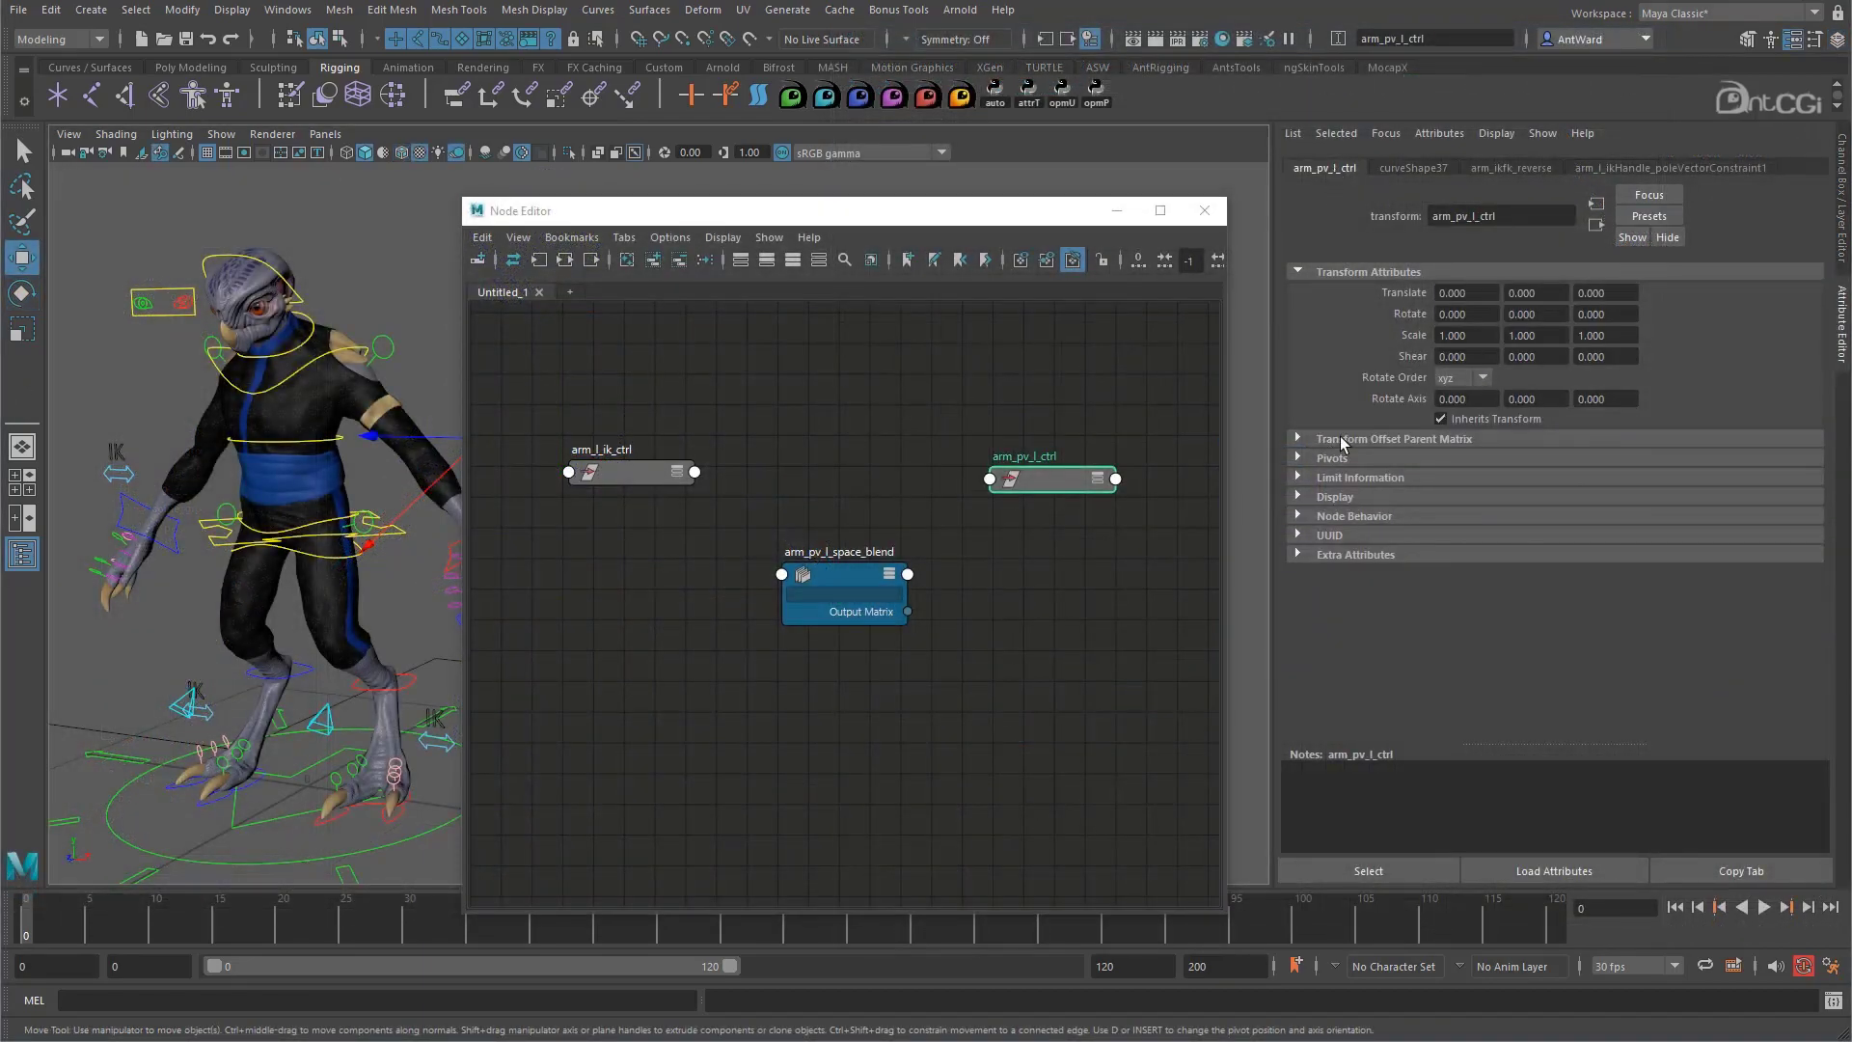
Show the pole vector control's offset parent matrix values in a floating attribute window.
click(1342, 439)
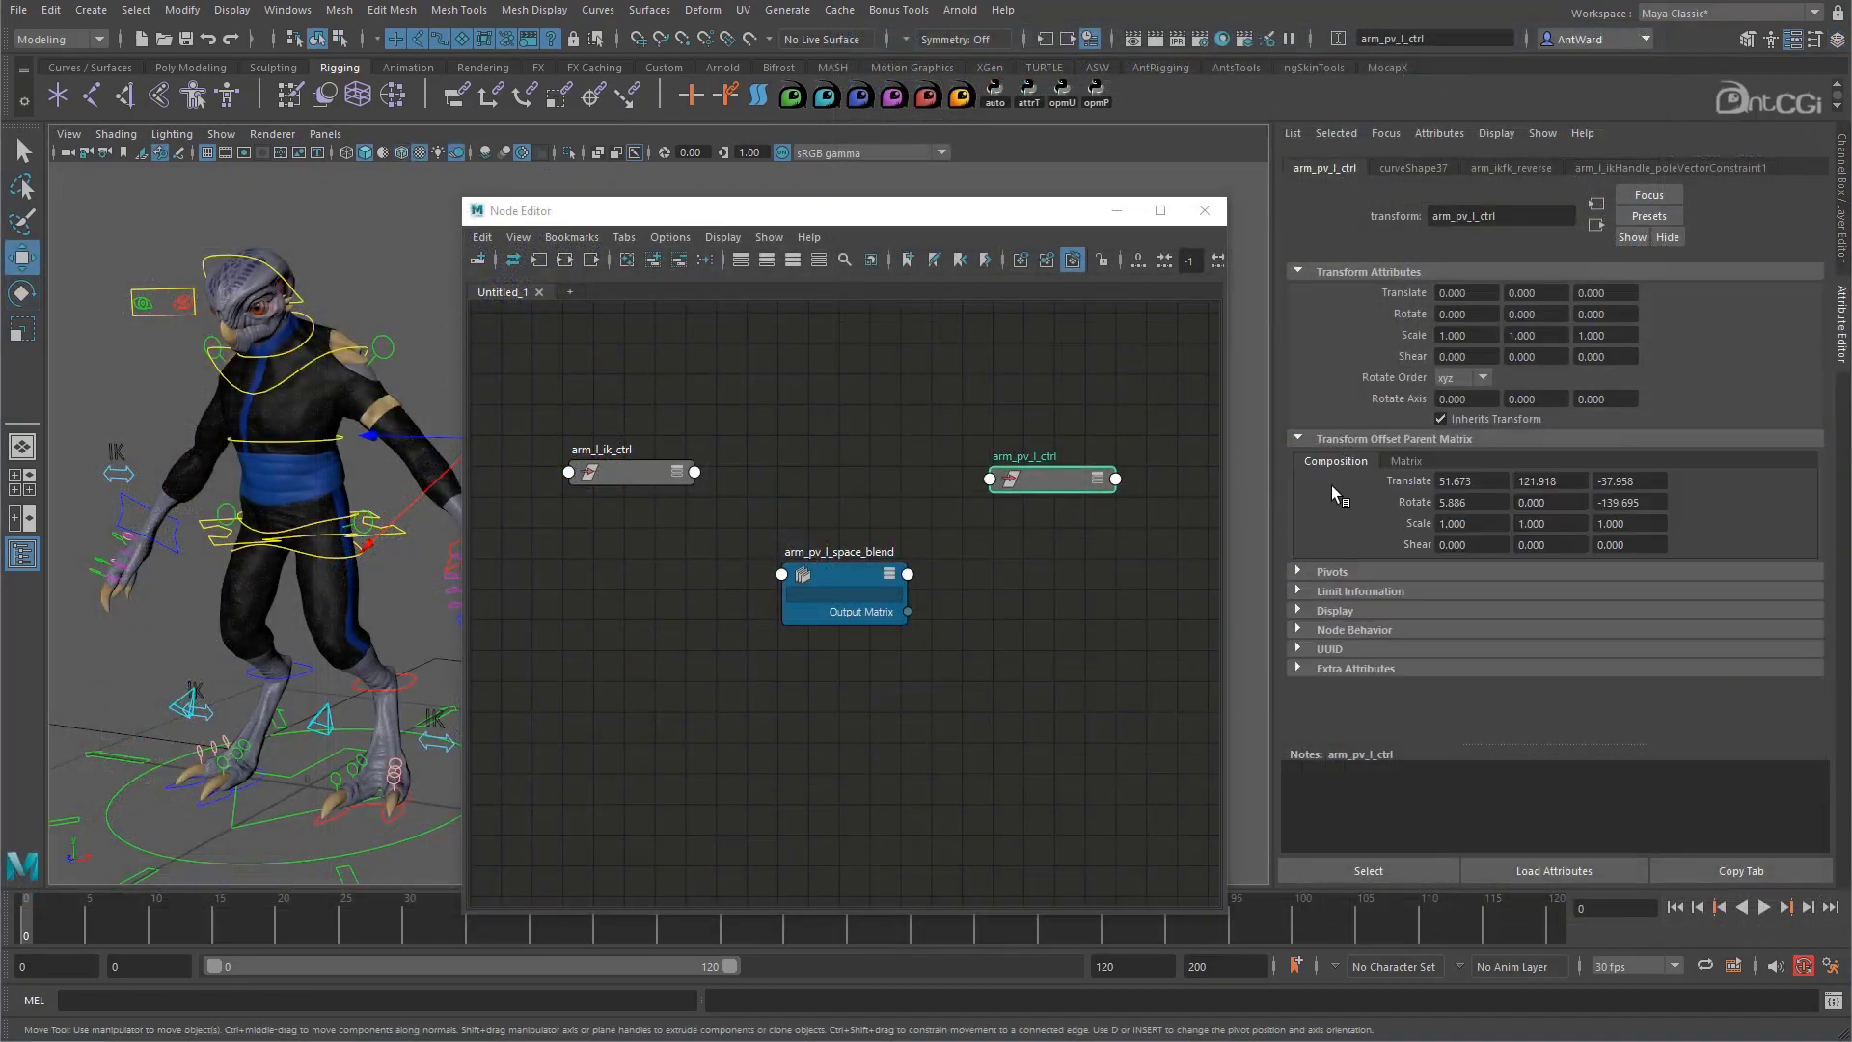
click(1741, 872)
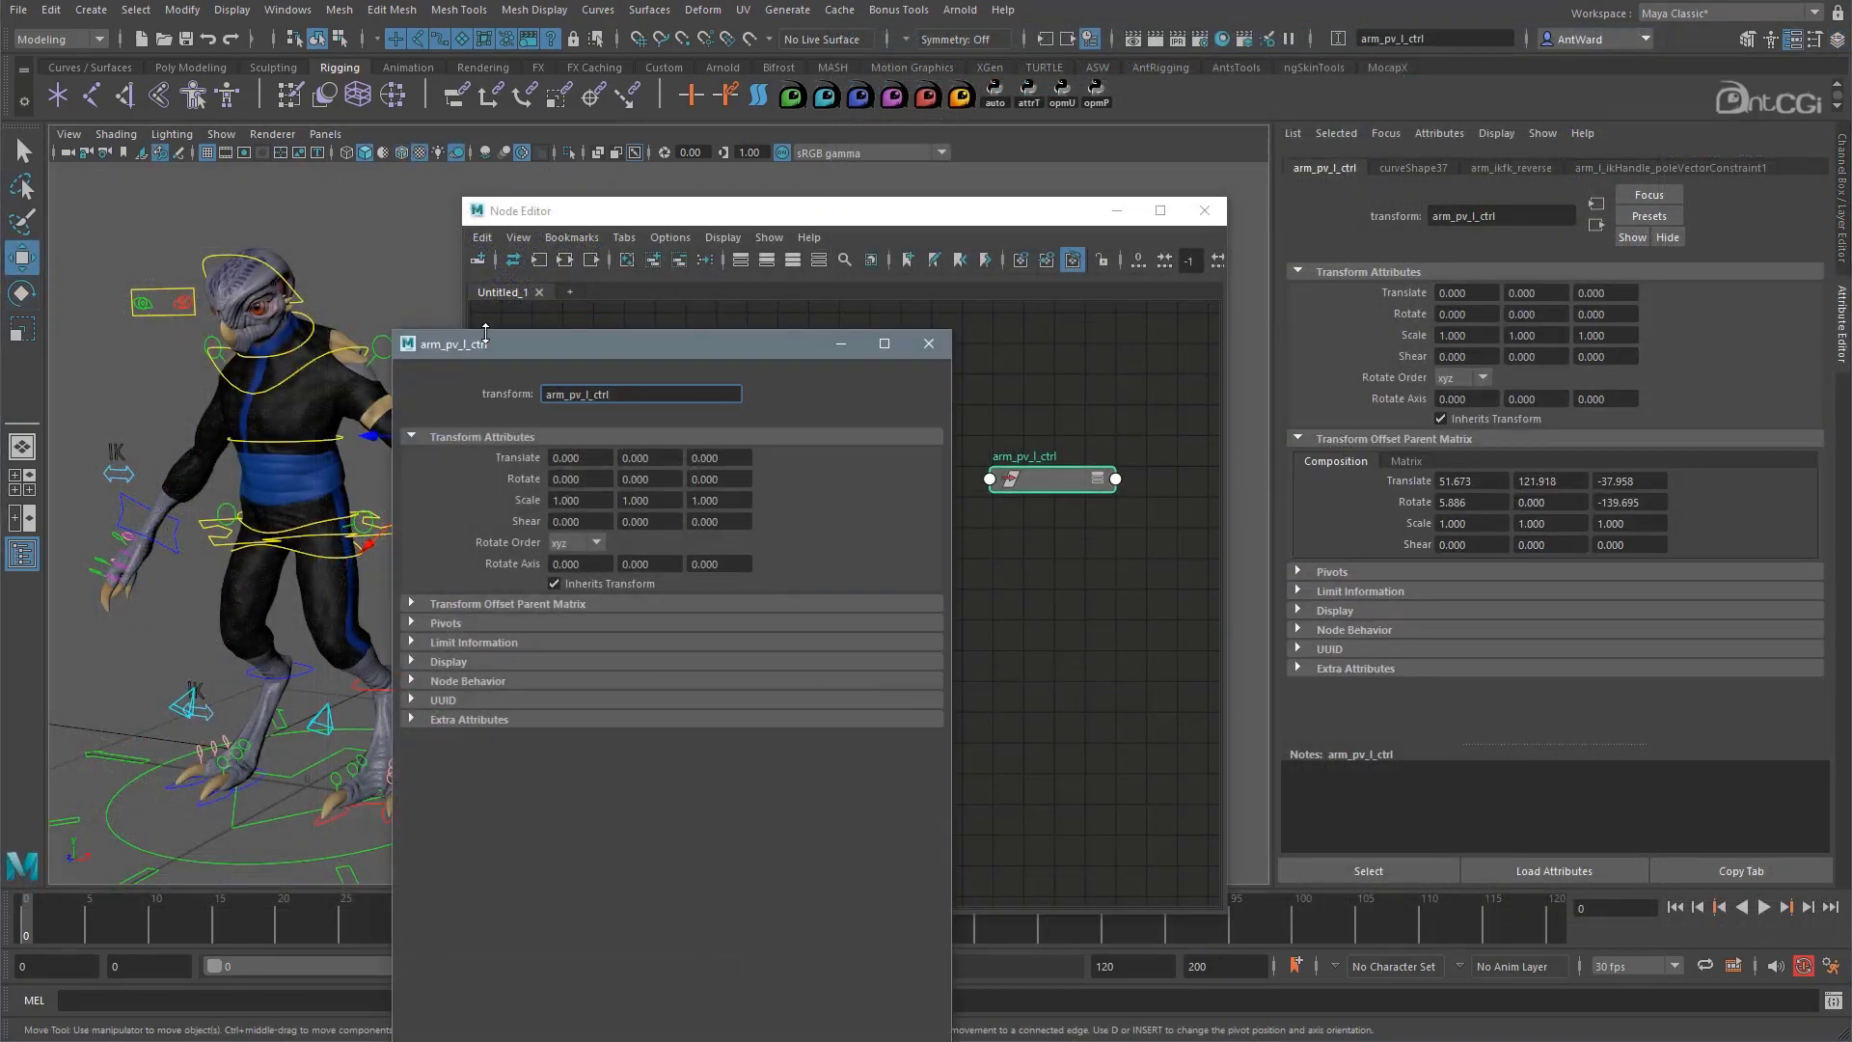
drag(504, 337, 261, 277)
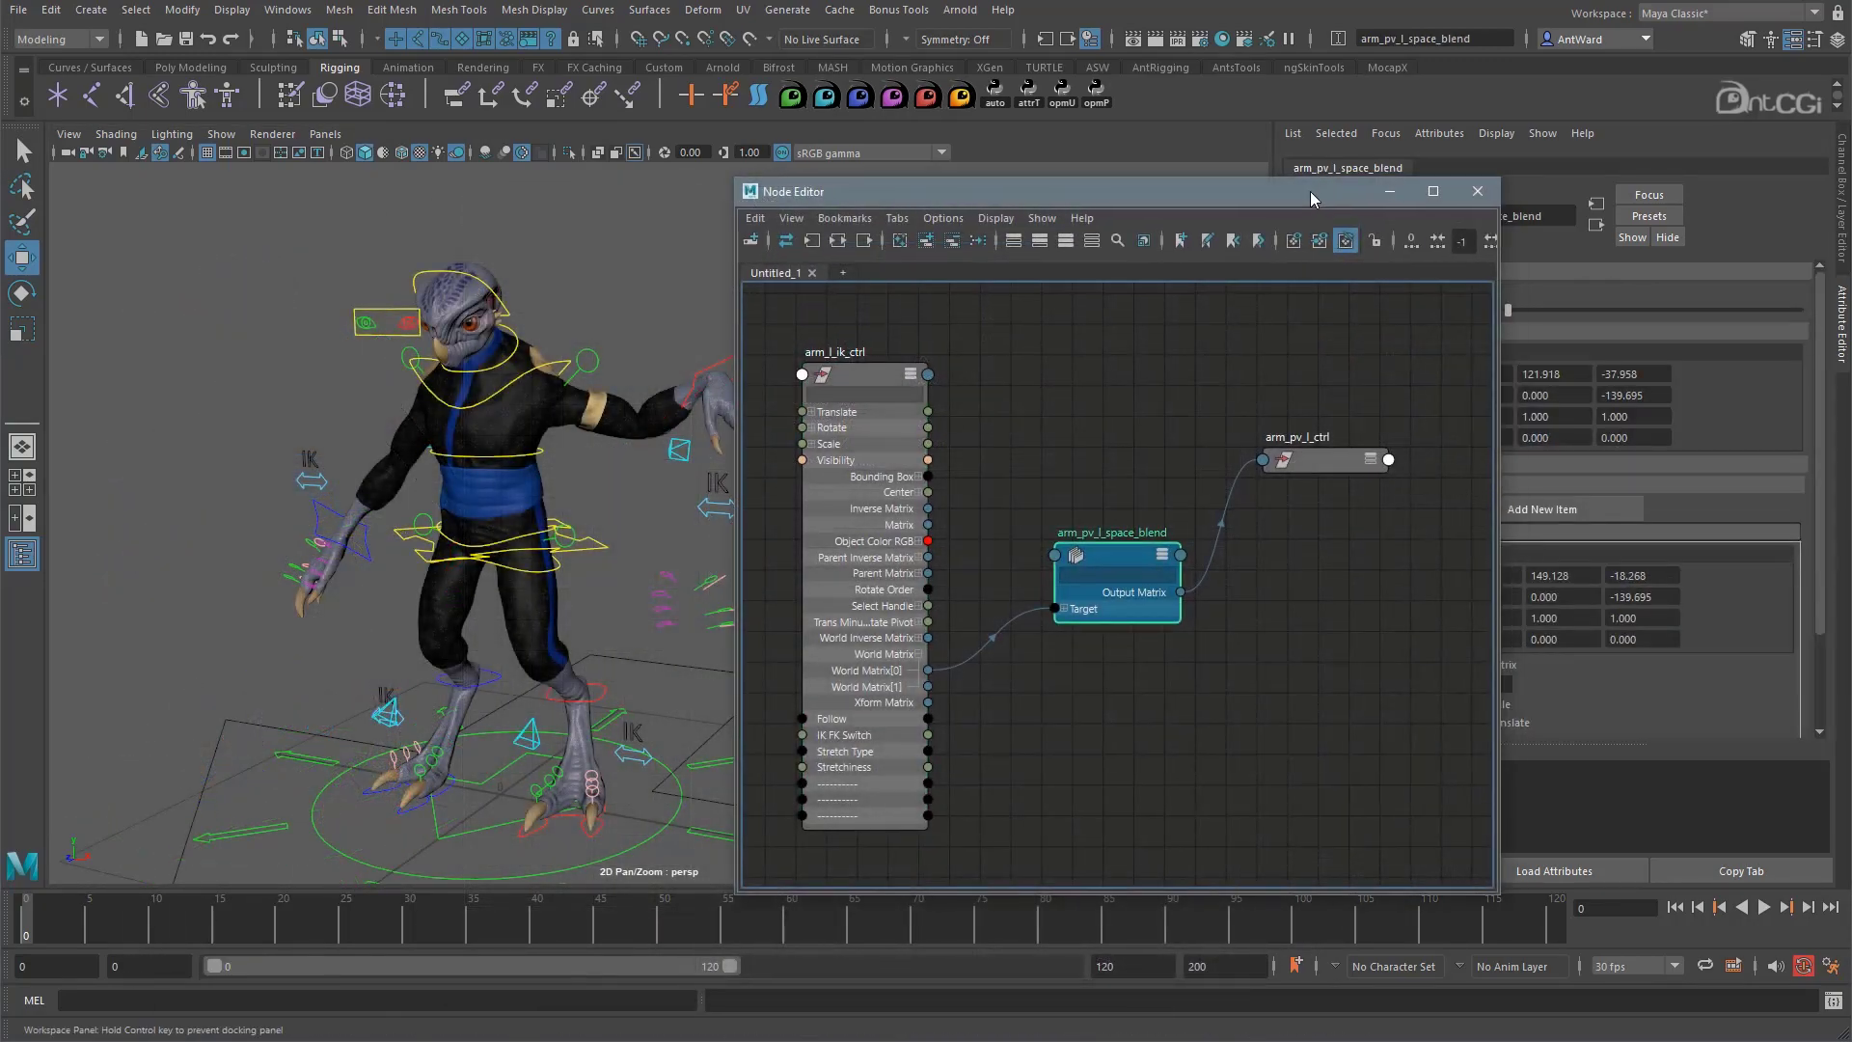
Select arm_l_ik_ctrl, then move the shoulder control to bend the upper body.
drag(1310, 191, 634, 193)
alt+drag(1116, 536, 1051, 544)
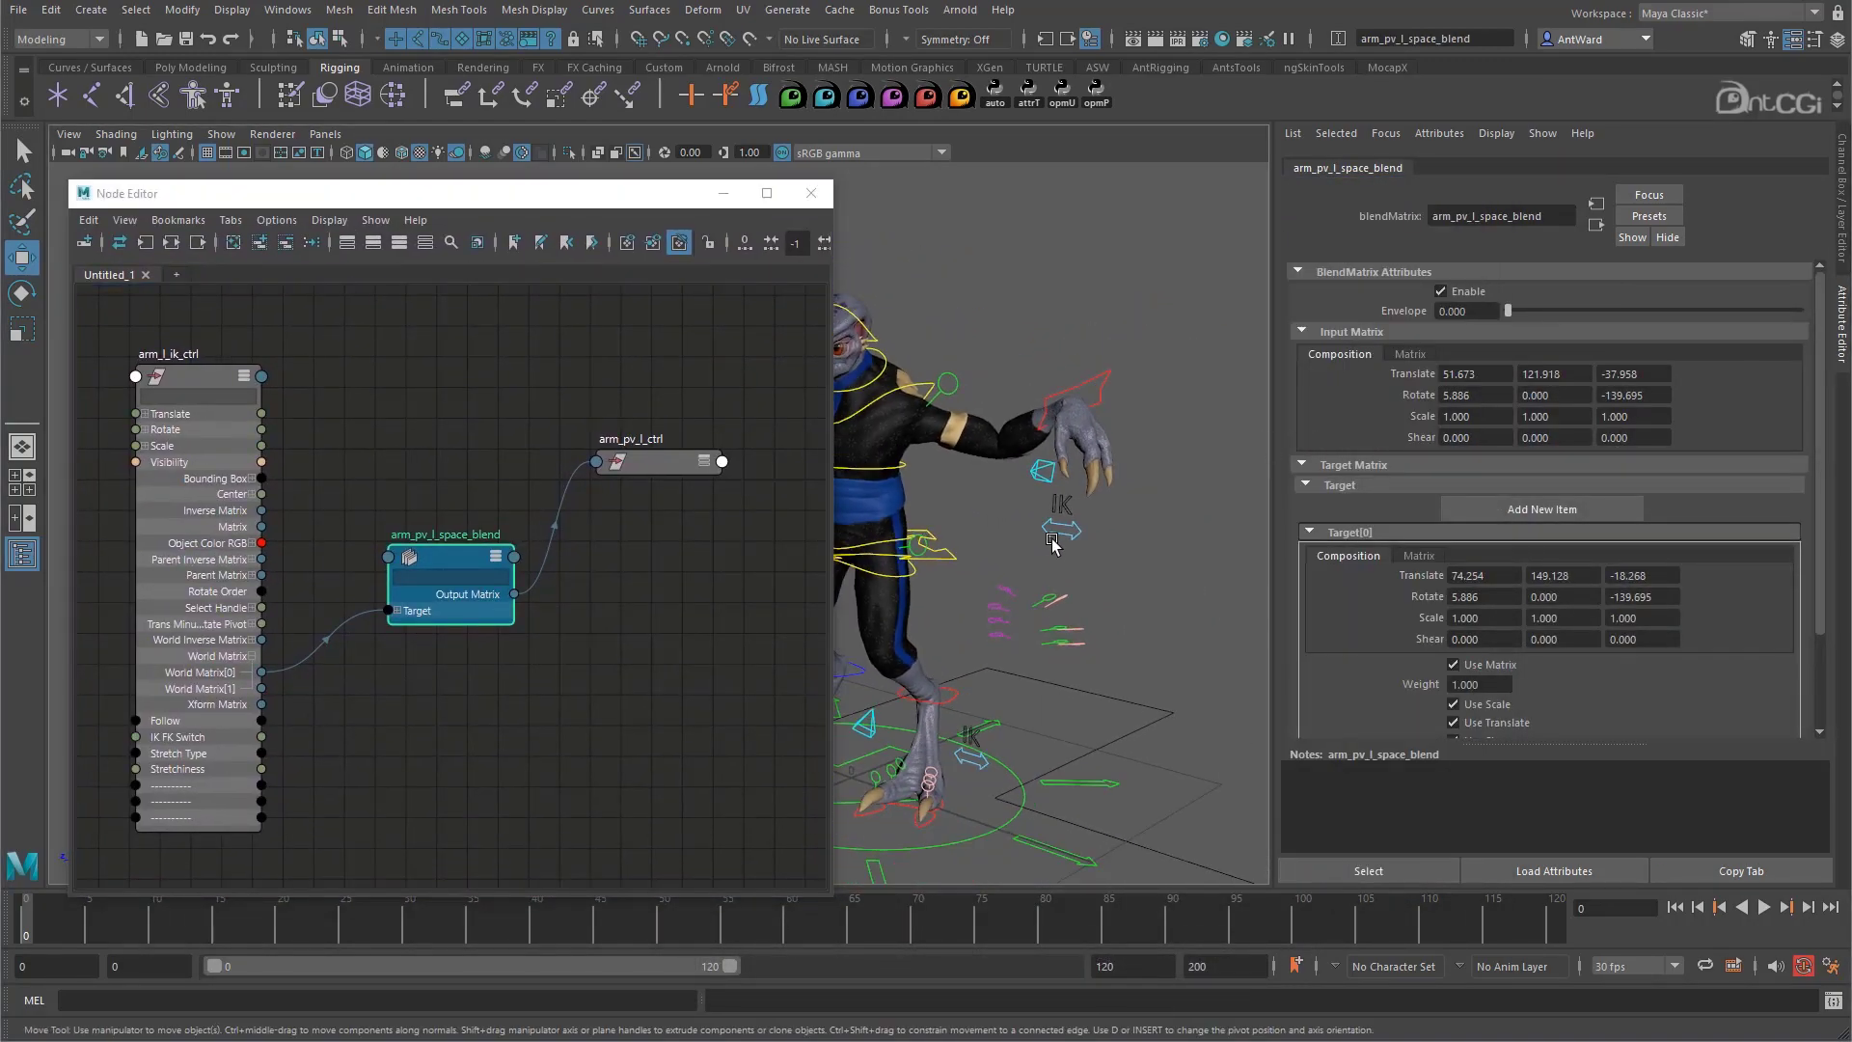
click(1100, 406)
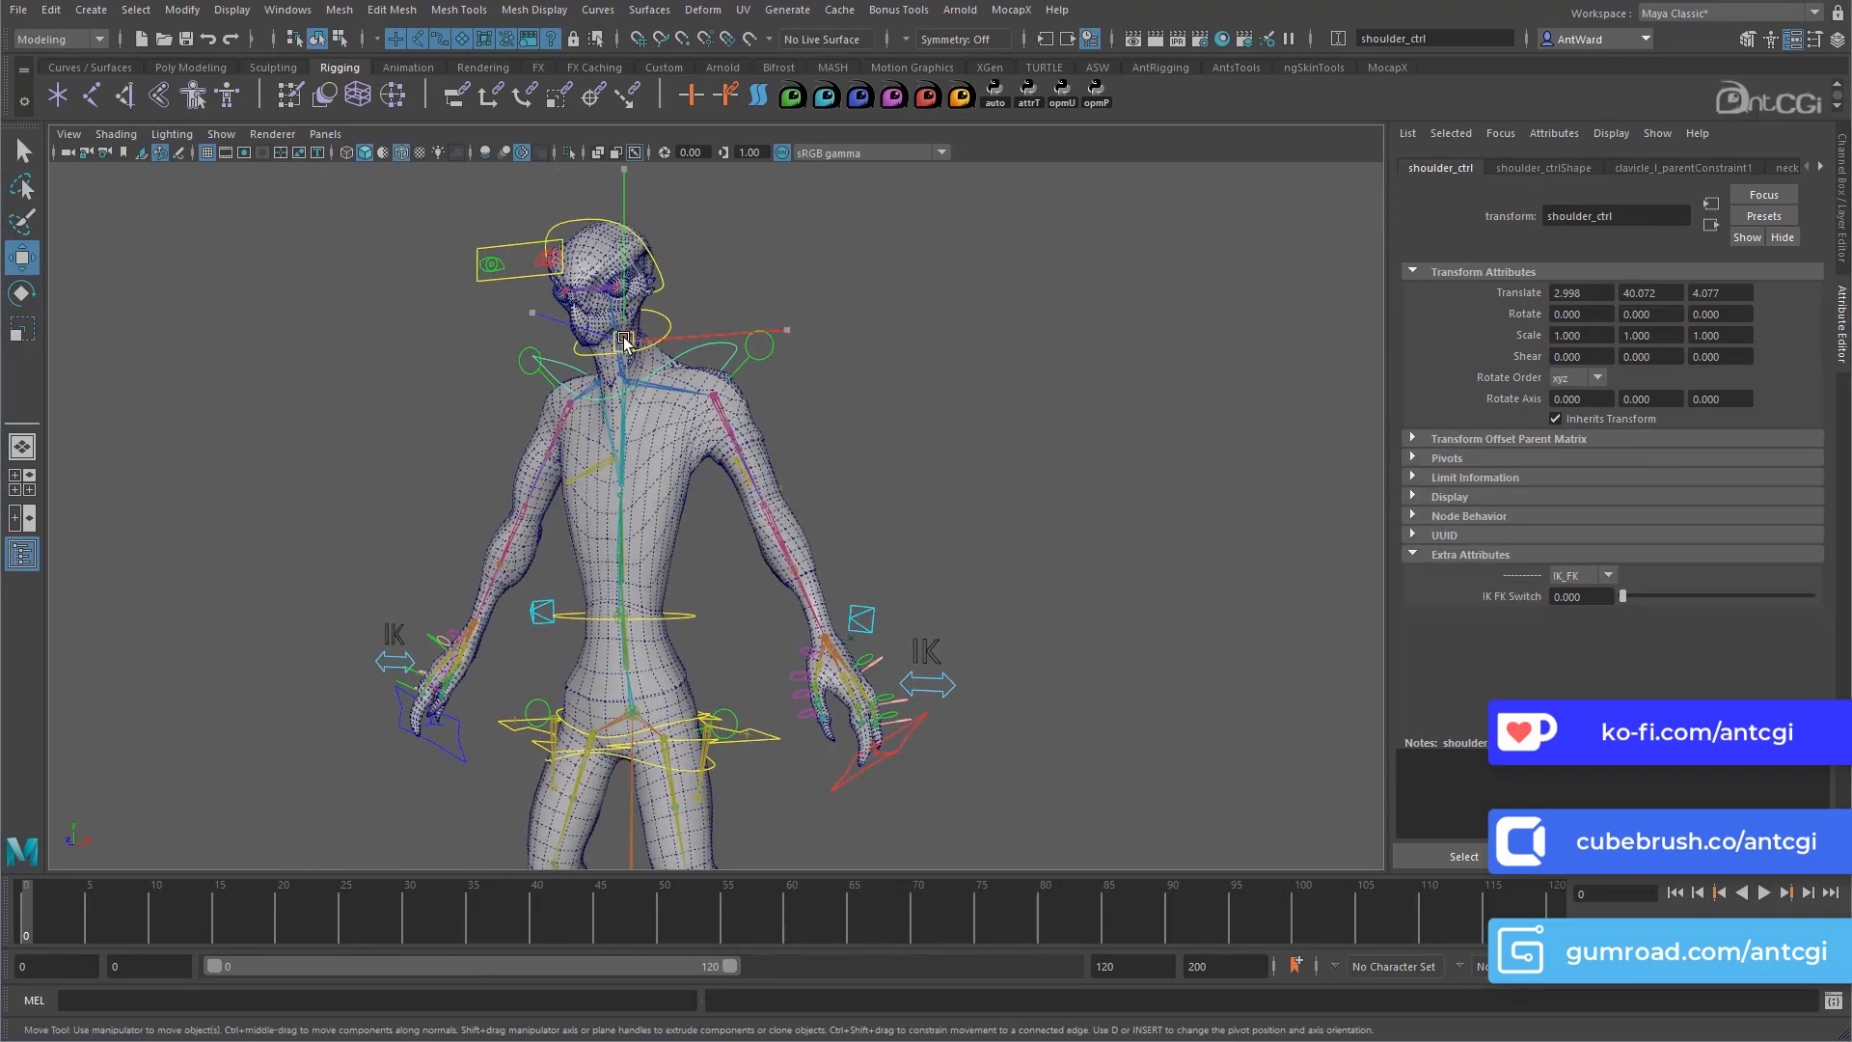
drag(620, 515, 671, 358)
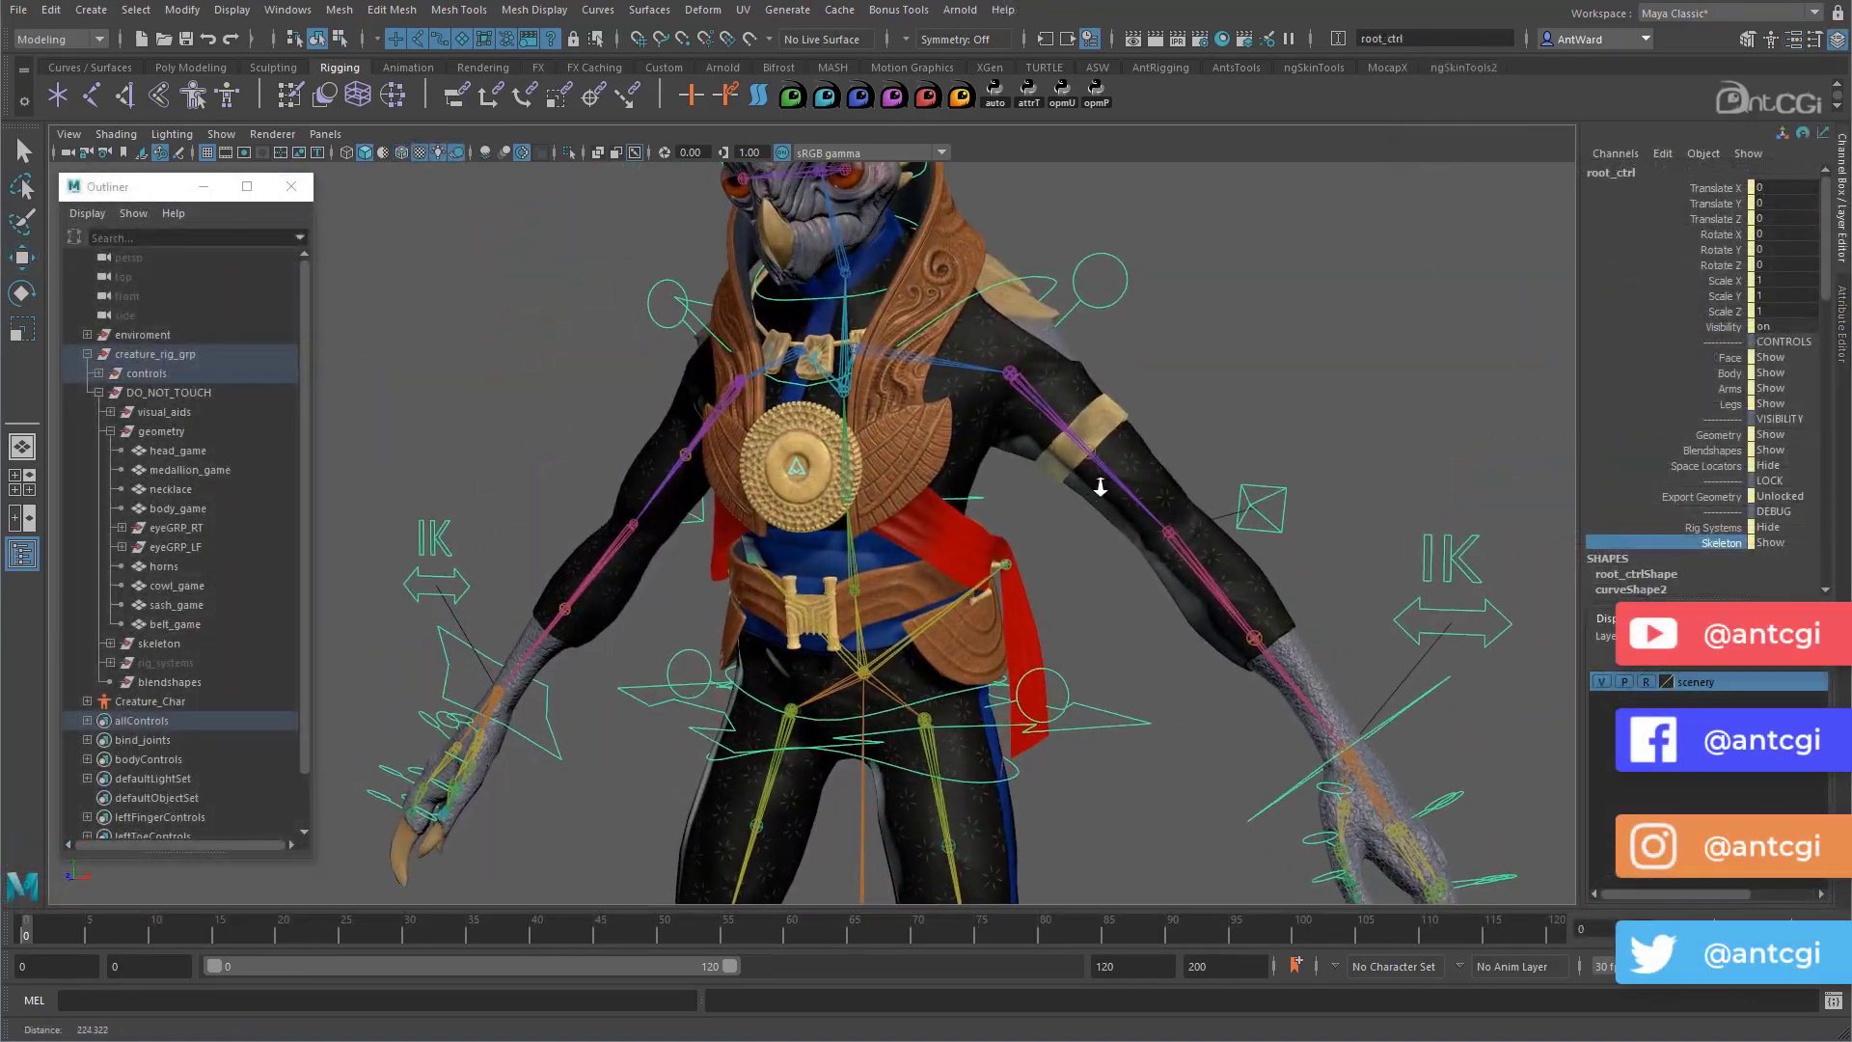
Rotate chest_ctrl to twist the creature's torso.
click(847, 432)
key(e)
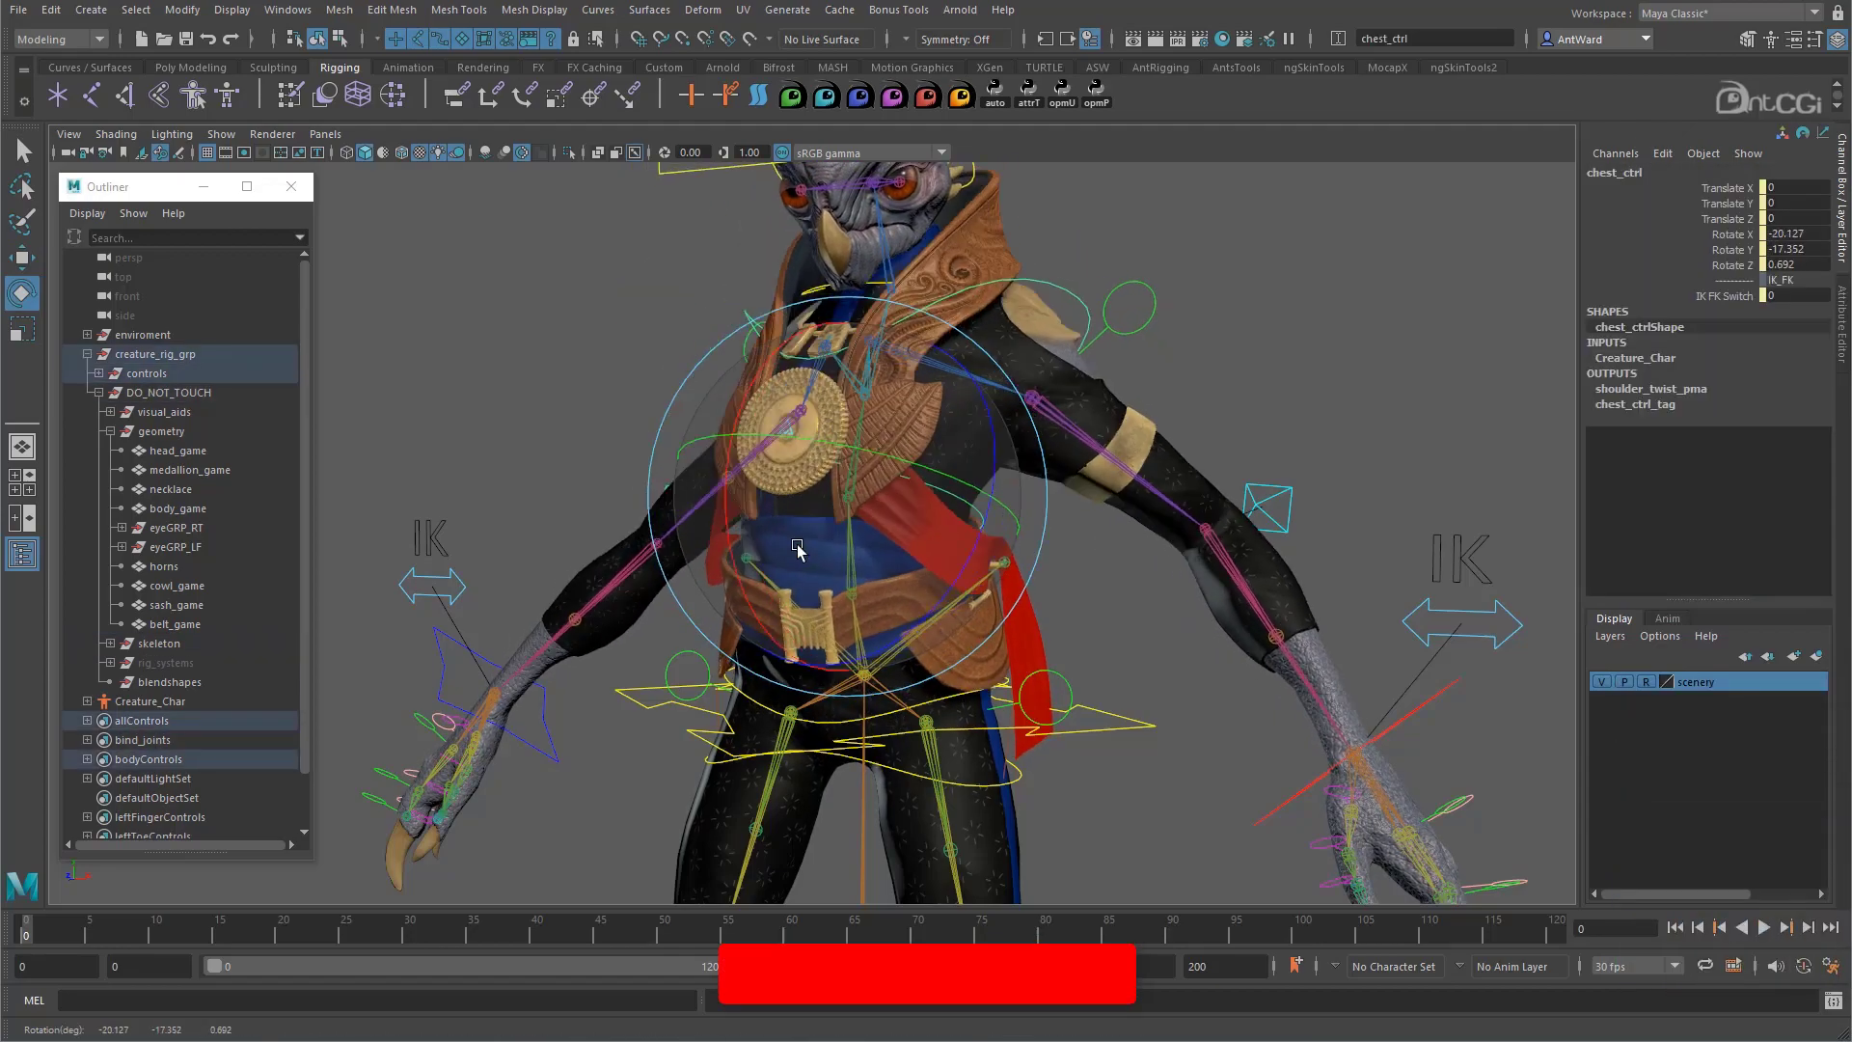
mouse_move(980, 505)
mouse_down()
mouse_move(967, 680)
mouse_move(865, 655)
mouse_move(1087, 695)
mouse_up()
Rotate hip_ctrl to twist the hips and torso.
click(967, 701)
click(919, 756)
mouse_move(917, 758)
mouse_down()
mouse_move(926, 721)
mouse_move(1116, 650)
mouse_up()
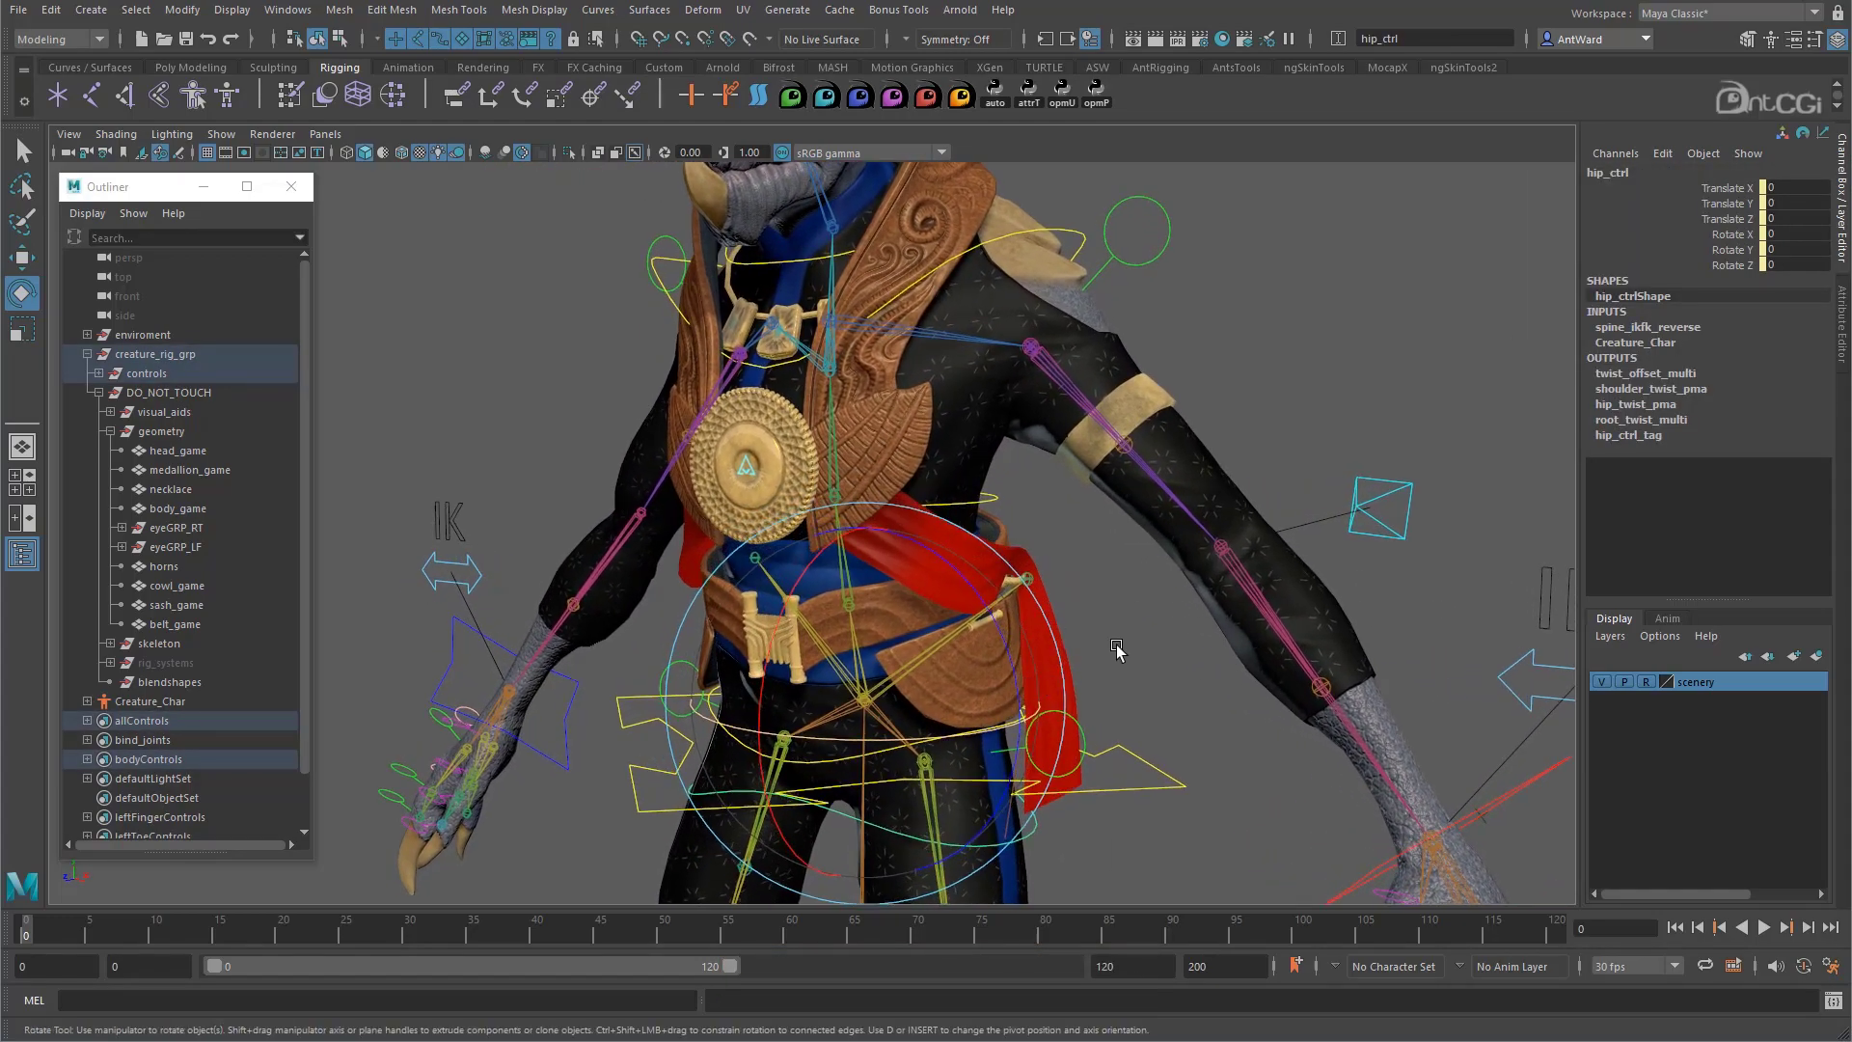